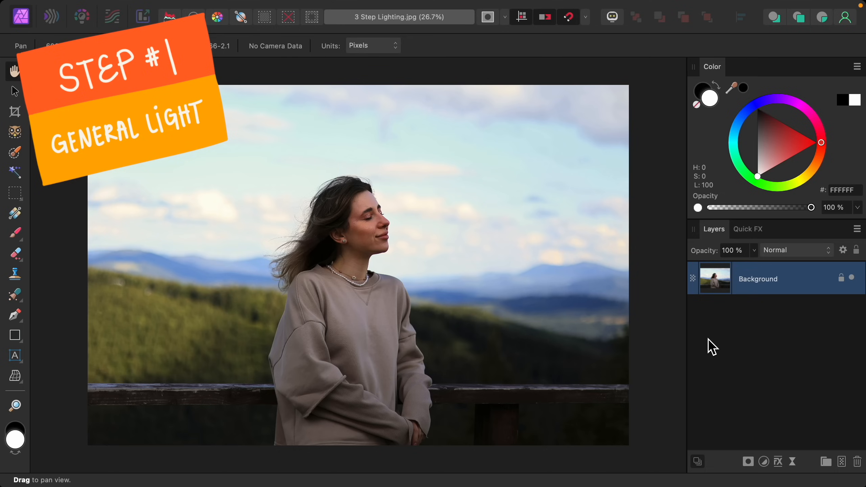
Add a Curves adjustment layer to the photo
{"action": "left_click", "coordinate": [764, 462]}
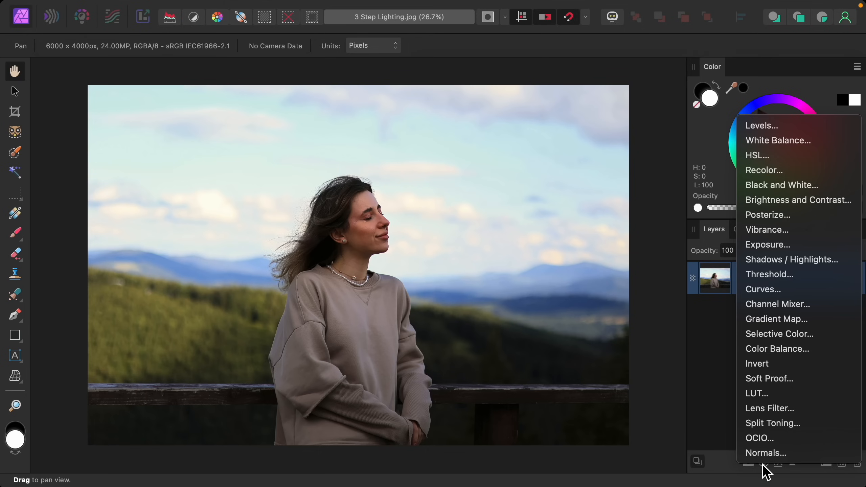
{"action": "left_click", "coordinate": [781, 295]}
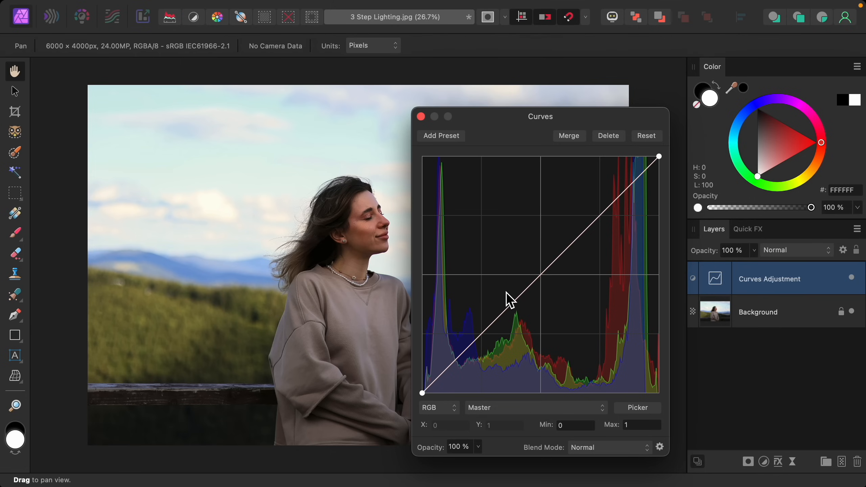
{"action": "left_click_drag", "start_coordinate": [573, 243], "coordinate": [573, 226]}
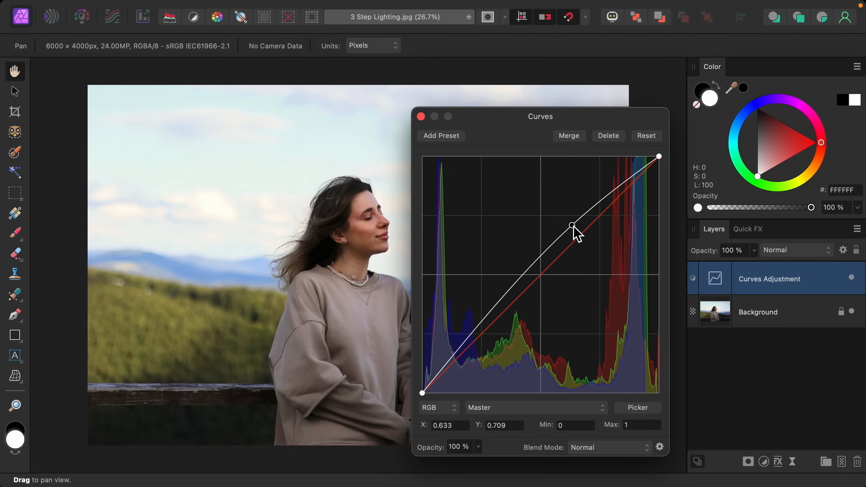
{"action": "left_click_drag", "start_coordinate": [493, 315], "coordinate": [513, 321]}
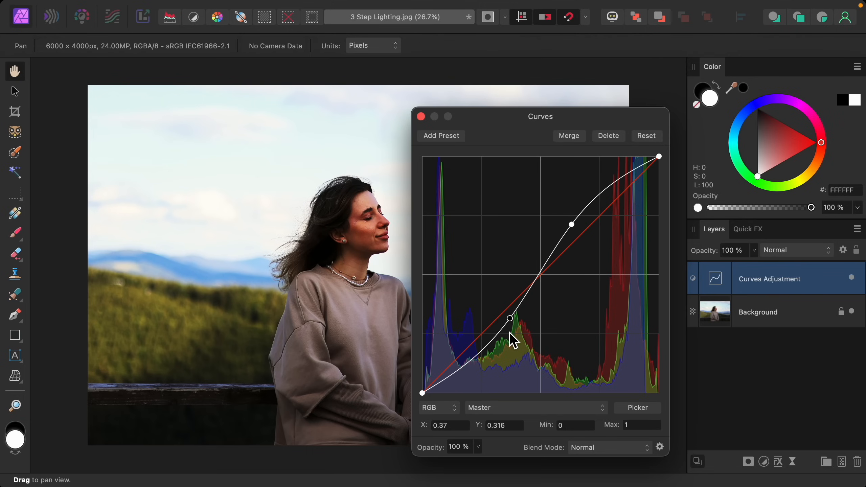
{"action": "left_click", "coordinate": [648, 138]}
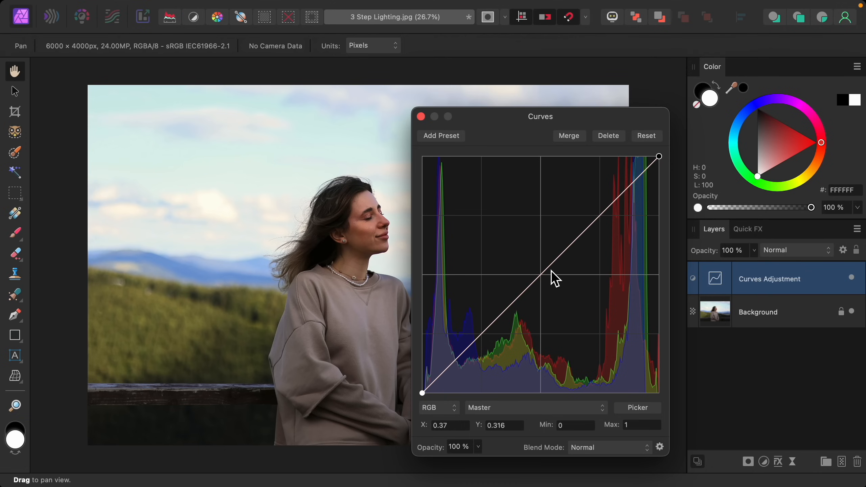
Raise the curve's midpoint to brighten the whole image and close the Curves dialog
{"action": "mouse_move", "coordinate": [543, 276]}
{"action": "left_mouse_down"}
{"action": "mouse_move", "coordinate": [531, 257]}
{"action": "mouse_move", "coordinate": [536, 266]}
{"action": "left_mouse_up"}
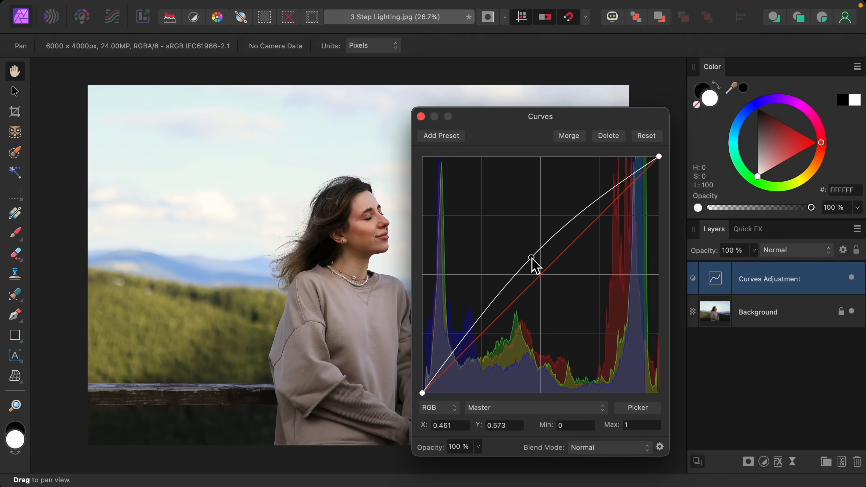
{"action": "left_click", "coordinate": [421, 117]}
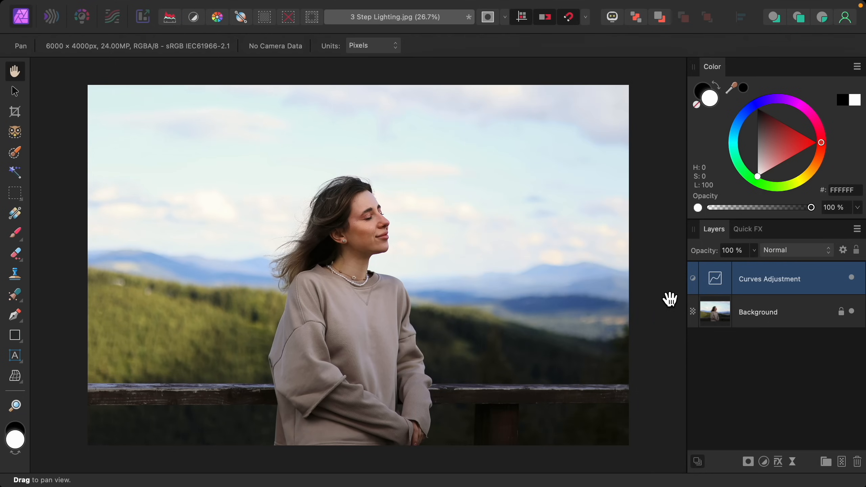
Toggle the Curves adjustment's visibility to compare the image before and after
{"action": "left_click", "coordinate": [852, 279]}
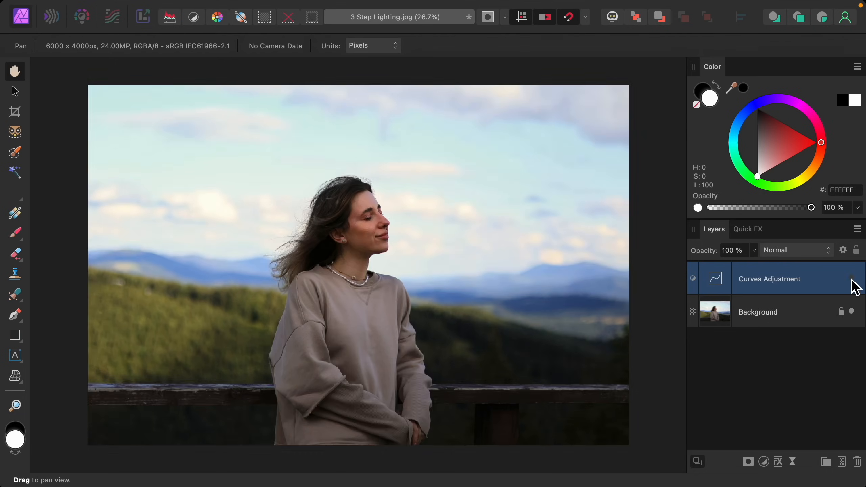
{"action": "left_click", "coordinate": [852, 279]}
{"action": "left_click", "coordinate": [852, 279]}
{"action": "left_click", "coordinate": [852, 278]}
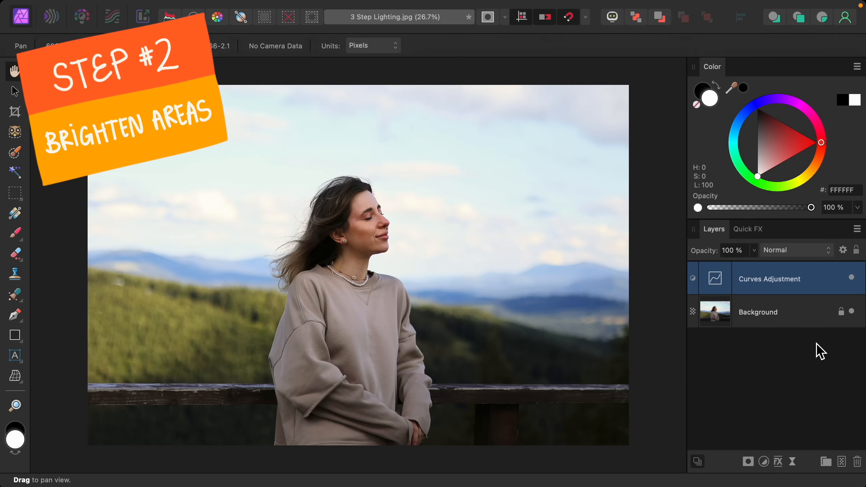
Add a second Curves adjustment and raise its midpoint to brighten the image, then close the dialog
{"action": "left_click", "coordinate": [765, 462]}
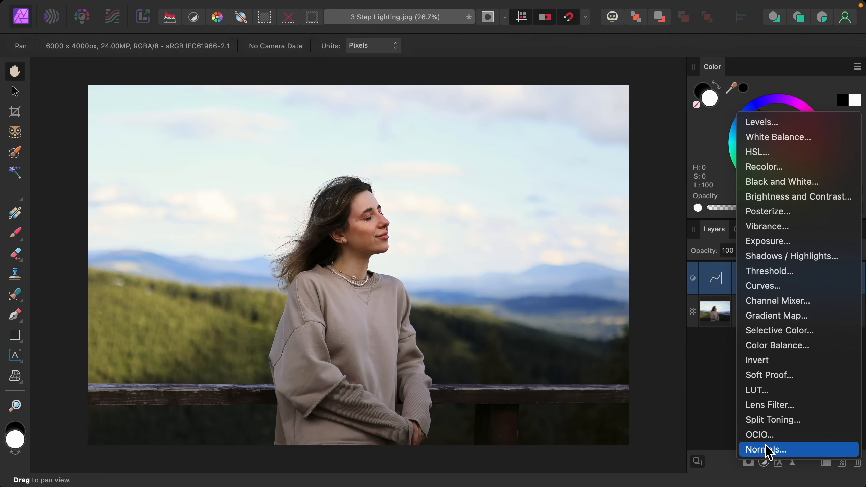
{"action": "left_click", "coordinate": [783, 293]}
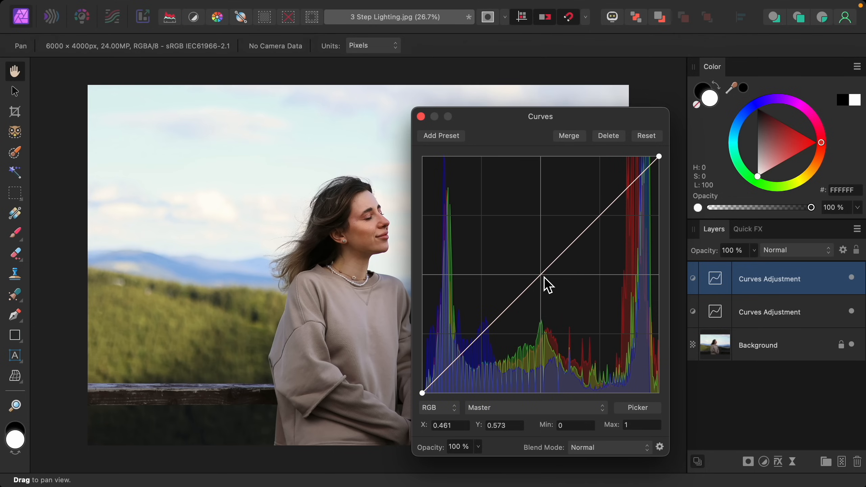
{"action": "mouse_move", "coordinate": [542, 274]}
{"action": "left_mouse_down"}
{"action": "mouse_move", "coordinate": [542, 282]}
{"action": "mouse_move", "coordinate": [534, 262]}
{"action": "left_mouse_up"}
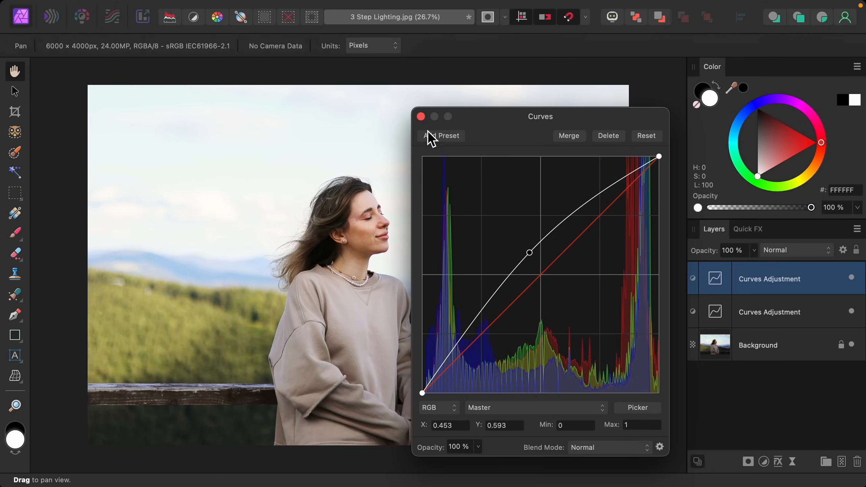
{"action": "left_click", "coordinate": [421, 117]}
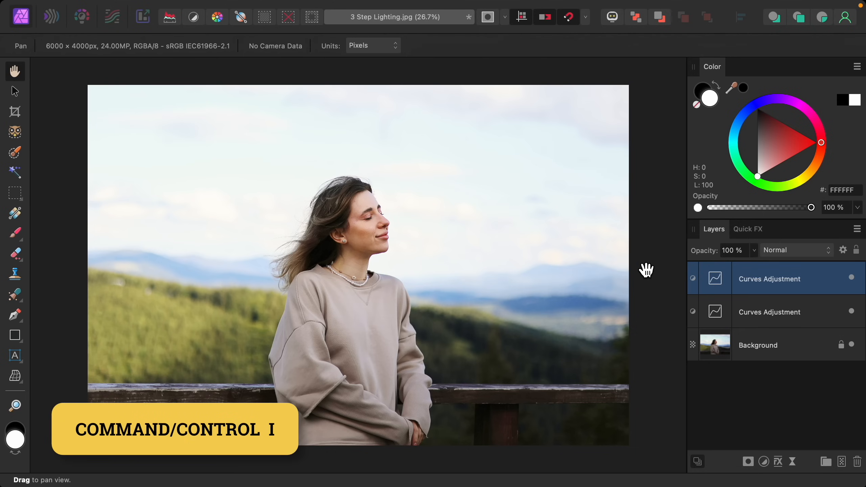
Invert the new Curves layer's mask and prepare a white Paint Brush with 33% flow
{"action": "key", "text": "super+i"}
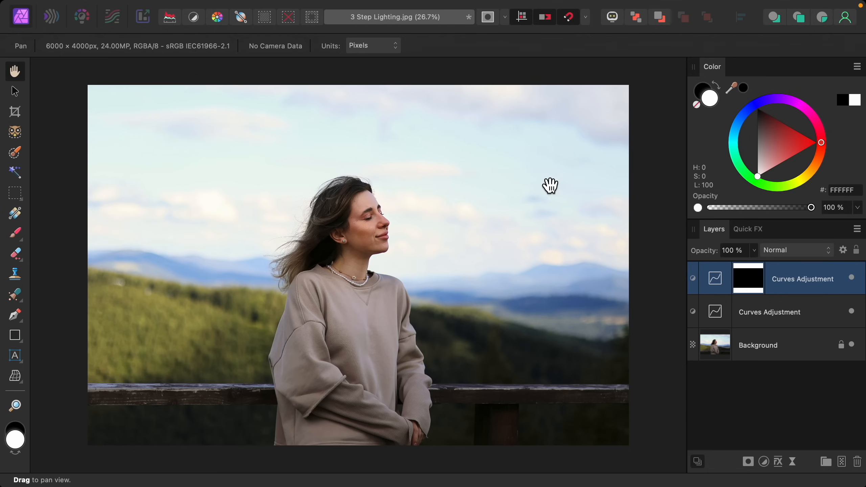
{"action": "left_click", "coordinate": [21, 233]}
{"action": "key", "text": "x"}
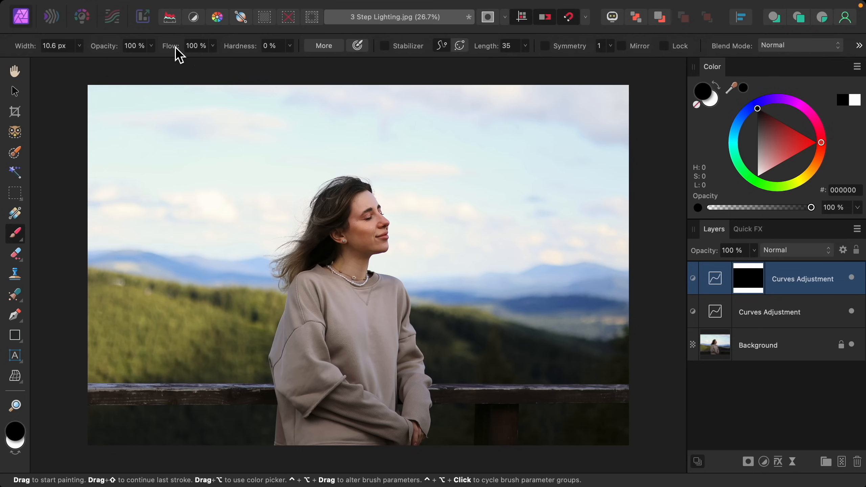
{"action": "left_click_drag", "start_coordinate": [174, 52], "coordinate": [133, 70]}
{"action": "left_click", "coordinate": [704, 104]}
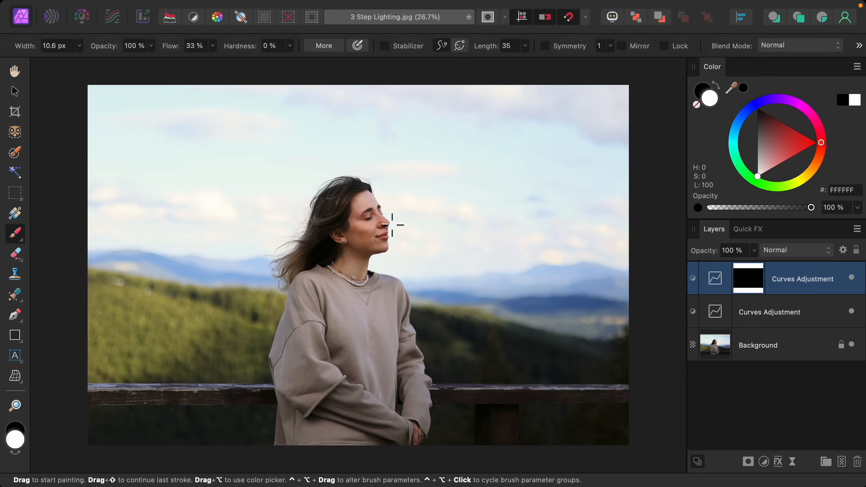
Paint white over the woman on the top Curves mask with a soft brush about 500 px wide to brighten her
{"action": "scroll", "coordinate": [409, 221], "scroll_direction": "up", "scroll_amount": 3}
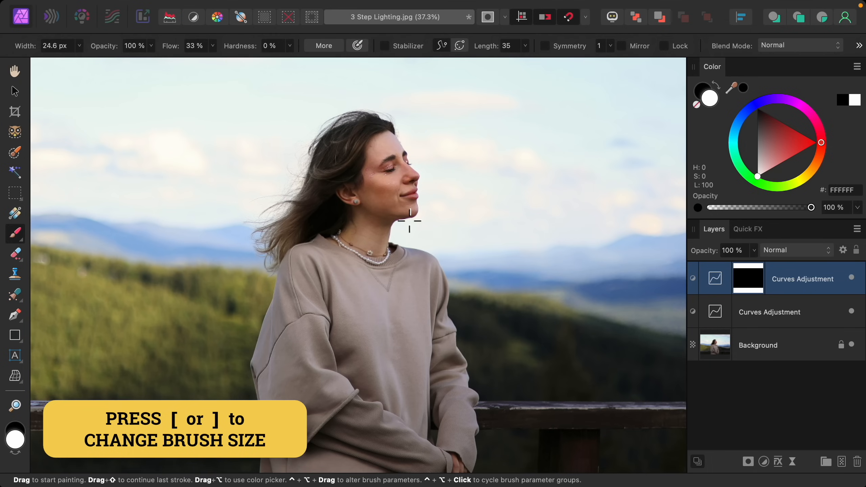
{"action": "key", "text": "bracketright"}
{"action": "key", "text": "bracketright"}
{"action": "key", "text": "bracketright"}
{"action": "key", "text": "bracketright"}
{"action": "key", "text": "bracketright"}
{"action": "key", "text": "bracketright"}
{"action": "key", "text": "bracketright"}
{"action": "key", "text": "bracketright"}
{"action": "key", "text": "bracketright"}
{"action": "key", "text": "bracketright"}
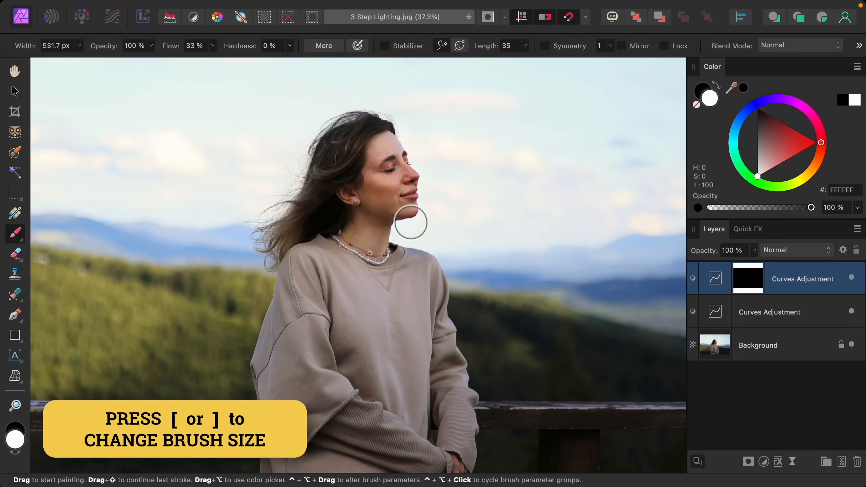
{"action": "scroll", "coordinate": [406, 218], "scroll_direction": "down", "scroll_amount": 2}
{"action": "mouse_move", "coordinate": [406, 219]}
{"action": "left_mouse_down"}
{"action": "mouse_move", "coordinate": [392, 177]}
{"action": "mouse_move", "coordinate": [376, 177]}
{"action": "mouse_move", "coordinate": [338, 238]}
{"action": "mouse_move", "coordinate": [386, 192]}
{"action": "mouse_move", "coordinate": [396, 217]}
{"action": "mouse_move", "coordinate": [387, 244]}
{"action": "mouse_move", "coordinate": [388, 234]}
{"action": "mouse_move", "coordinate": [361, 248]}
{"action": "mouse_move", "coordinate": [332, 418]}
{"action": "mouse_move", "coordinate": [350, 271]}
{"action": "mouse_move", "coordinate": [374, 251]}
{"action": "mouse_move", "coordinate": [350, 358]}
{"action": "mouse_move", "coordinate": [358, 412]}
{"action": "mouse_move", "coordinate": [392, 253]}
{"action": "mouse_move", "coordinate": [373, 382]}
{"action": "mouse_move", "coordinate": [388, 413]}
{"action": "mouse_move", "coordinate": [398, 264]}
{"action": "mouse_move", "coordinate": [409, 414]}
{"action": "mouse_move", "coordinate": [442, 407]}
{"action": "mouse_move", "coordinate": [448, 367]}
{"action": "mouse_move", "coordinate": [425, 281]}
{"action": "mouse_move", "coordinate": [406, 281]}
{"action": "mouse_move", "coordinate": [423, 280]}
{"action": "mouse_move", "coordinate": [415, 265]}
{"action": "mouse_move", "coordinate": [384, 253]}
{"action": "mouse_move", "coordinate": [398, 218]}
{"action": "mouse_move", "coordinate": [386, 271]}
{"action": "mouse_move", "coordinate": [423, 316]}
{"action": "mouse_move", "coordinate": [379, 246]}
{"action": "left_mouse_up"}
{"action": "key", "text": "bracketright"}
{"action": "key", "text": "bracketright"}
{"action": "key", "text": "bracketright"}
{"action": "key", "text": "bracketleft"}
{"action": "key", "text": "bracketleft"}
{"action": "key", "text": "bracketleft"}
{"action": "mouse_move", "coordinate": [454, 363]}
{"action": "left_mouse_down"}
{"action": "mouse_move", "coordinate": [613, 360]}
{"action": "mouse_move", "coordinate": [442, 360]}
{"action": "mouse_move", "coordinate": [511, 374]}
{"action": "mouse_move", "coordinate": [534, 412]}
{"action": "mouse_move", "coordinate": [511, 398]}
{"action": "mouse_move", "coordinate": [316, 362]}
{"action": "mouse_move", "coordinate": [122, 360]}
{"action": "mouse_move", "coordinate": [365, 357]}
{"action": "left_mouse_up"}
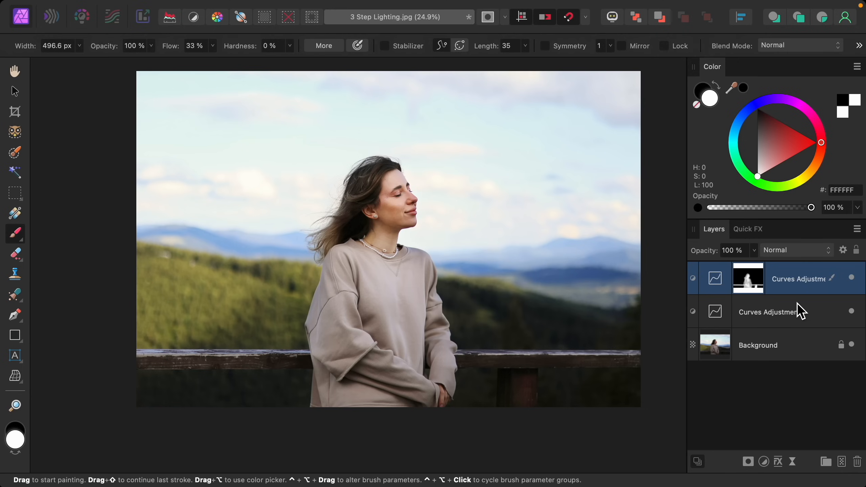
Toggle the subject-brightening Curves layer's visibility to compare
{"action": "left_click", "coordinate": [852, 279]}
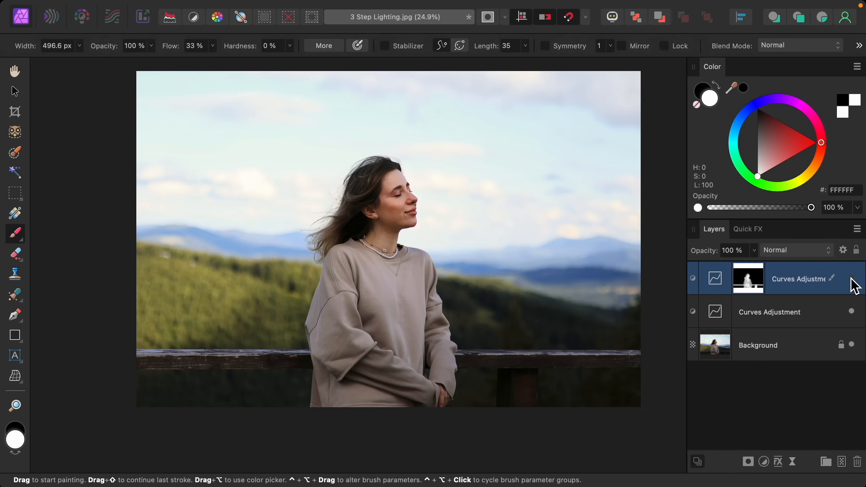
{"action": "left_click", "coordinate": [852, 279]}
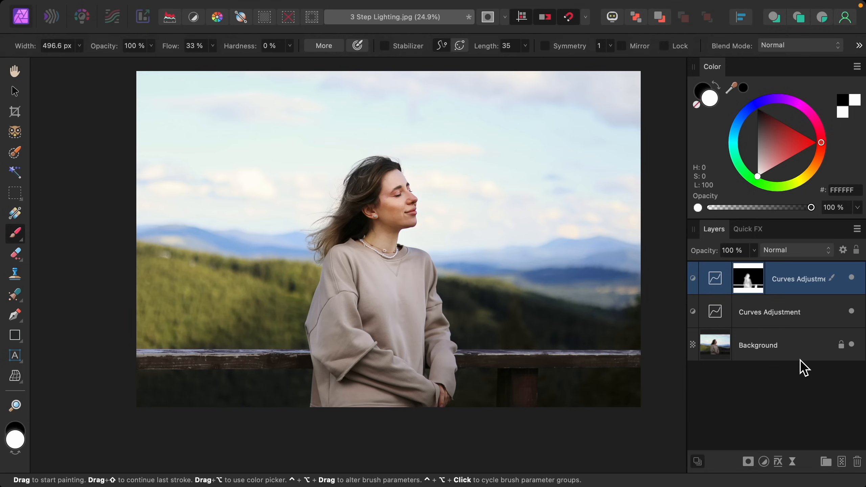
Add a third Curves adjustment and pull its midpoint down to darken the image, then close the dialog
{"action": "left_click", "coordinate": [765, 462]}
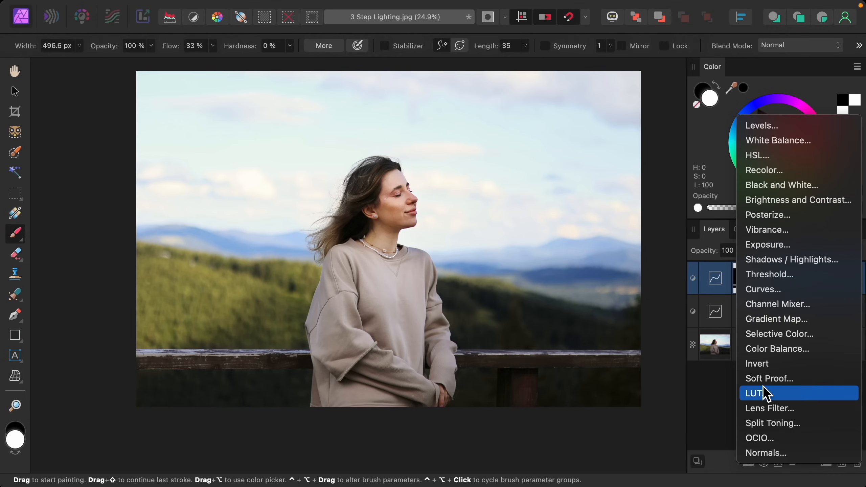
{"action": "left_click", "coordinate": [785, 290]}
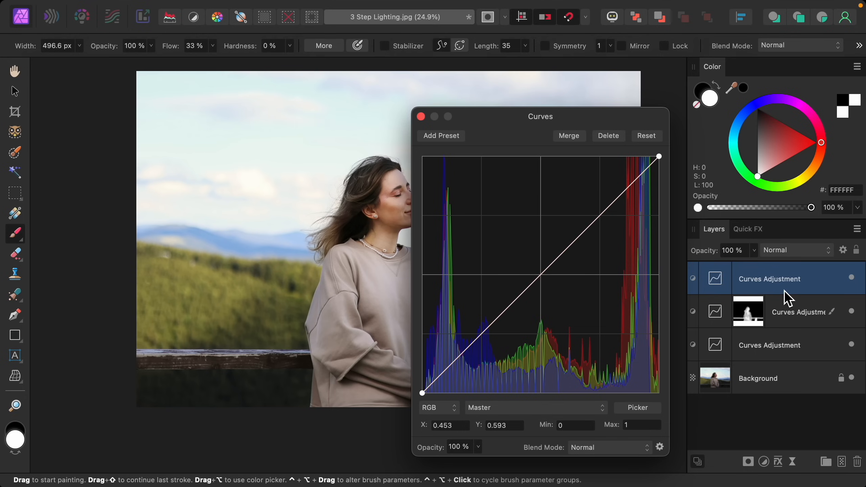
{"action": "left_click_drag", "start_coordinate": [545, 277], "coordinate": [560, 292]}
{"action": "left_click", "coordinate": [422, 117]}
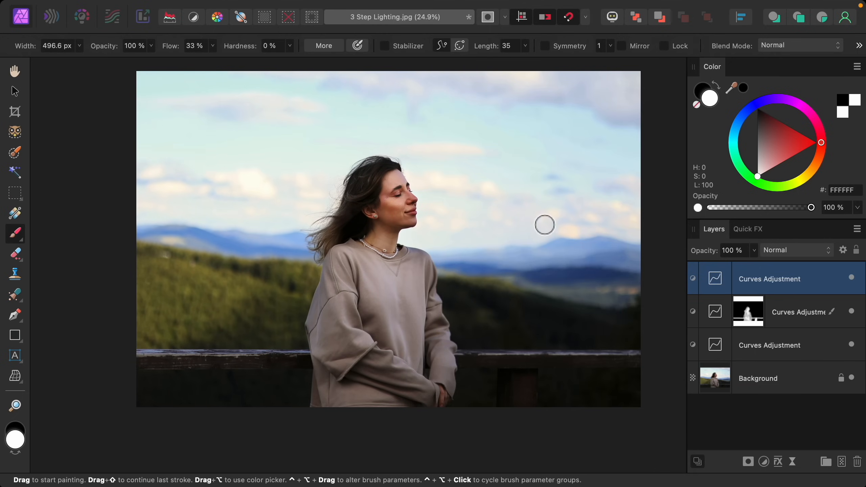
Invert the third Curves mask and paint white around the image edges with a brush about 3055 px wide to darken them
{"action": "key", "text": "super+i"}
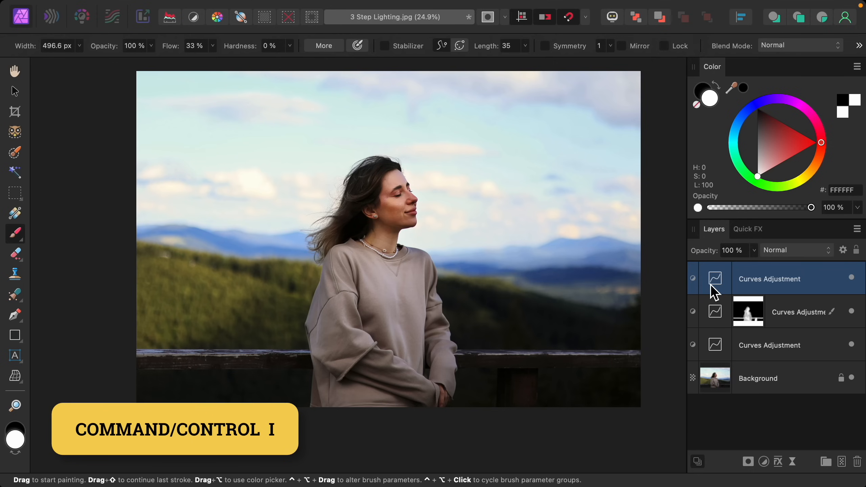
{"action": "key", "text": "super+i"}
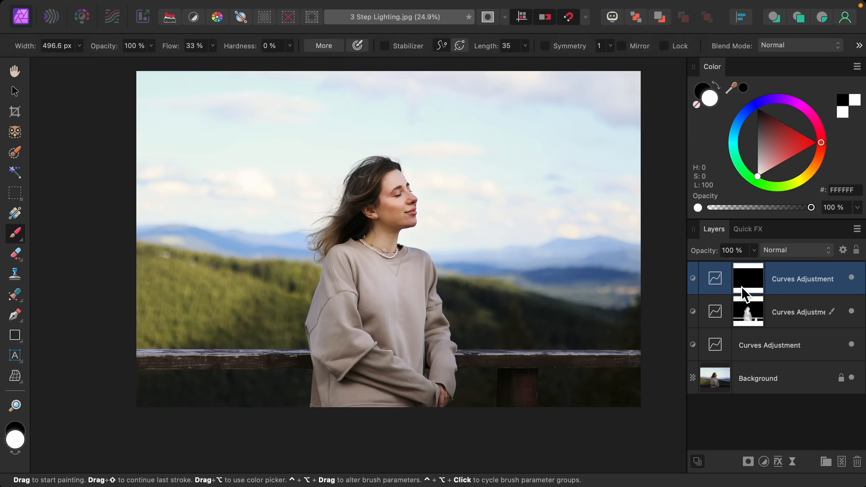
{"action": "key", "text": "bracketright"}
{"action": "key", "text": "bracketright"}
{"action": "key", "text": "bracketright"}
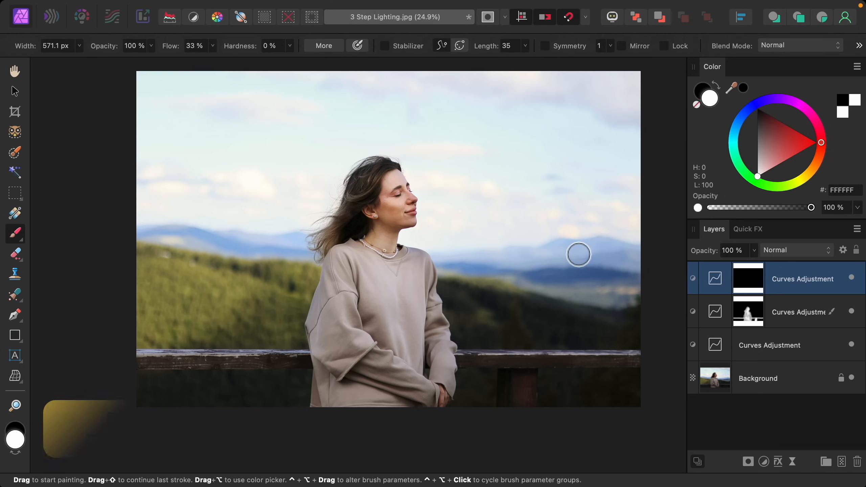
{"action": "key", "text": "bracketright"}
{"action": "key", "text": "bracketright"}
{"action": "key", "text": "bracketright"}
{"action": "key", "text": "bracketright"}
{"action": "key", "text": "bracketright"}
{"action": "key", "text": "bracketright"}
{"action": "key", "text": "bracketright"}
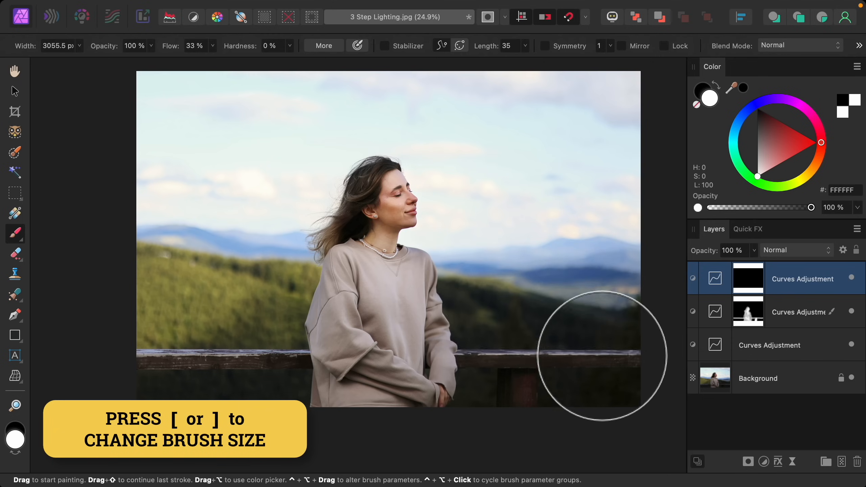
{"action": "mouse_move", "coordinate": [603, 356]}
{"action": "left_mouse_down"}
{"action": "mouse_move", "coordinate": [581, 282]}
{"action": "mouse_move", "coordinate": [551, 281]}
{"action": "mouse_move", "coordinate": [489, 219]}
{"action": "mouse_move", "coordinate": [535, 209]}
{"action": "mouse_move", "coordinate": [590, 125]}
{"action": "left_mouse_up"}
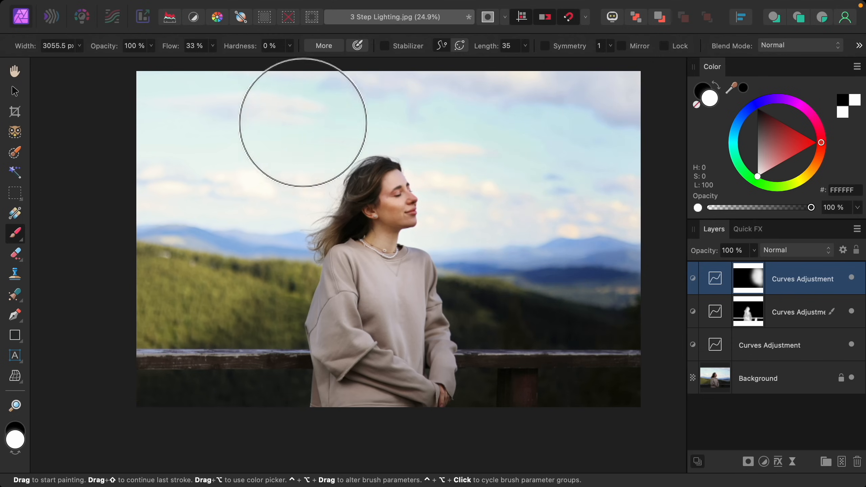
{"action": "mouse_move", "coordinate": [205, 281]}
{"action": "left_mouse_down"}
{"action": "mouse_move", "coordinate": [148, 277]}
{"action": "mouse_move", "coordinate": [240, 230]}
{"action": "mouse_move", "coordinate": [207, 177]}
{"action": "mouse_move", "coordinate": [143, 181]}
{"action": "mouse_move", "coordinate": [155, 248]}
{"action": "mouse_move", "coordinate": [257, 229]}
{"action": "mouse_move", "coordinate": [228, 149]}
{"action": "mouse_move", "coordinate": [190, 256]}
{"action": "left_mouse_up"}
Switch to black and paint over the railing's right end with a brush about 600 px wide to remove some darkening
{"action": "scroll", "coordinate": [207, 264], "scroll_direction": "down", "scroll_amount": 3}
{"action": "scroll", "coordinate": [204, 270], "scroll_direction": "up", "scroll_amount": 2}
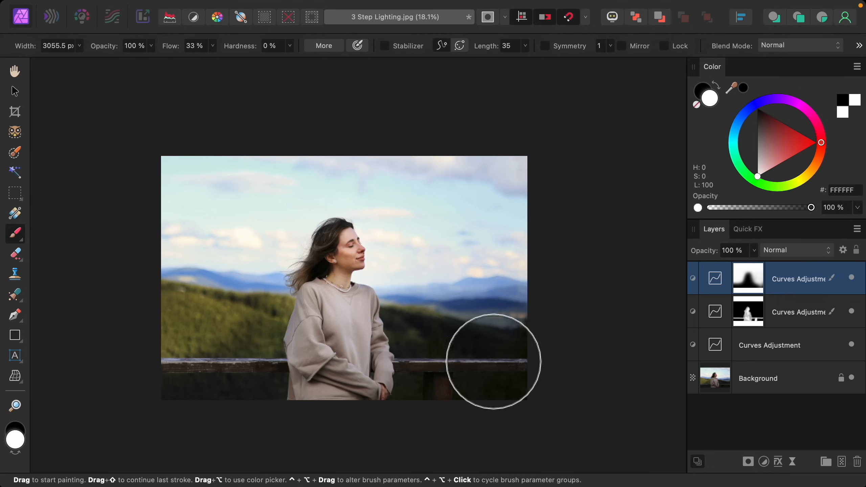
{"action": "scroll", "coordinate": [449, 386], "scroll_direction": "up", "scroll_amount": 2}
{"action": "scroll", "coordinate": [449, 386], "scroll_direction": "up", "scroll_amount": 1}
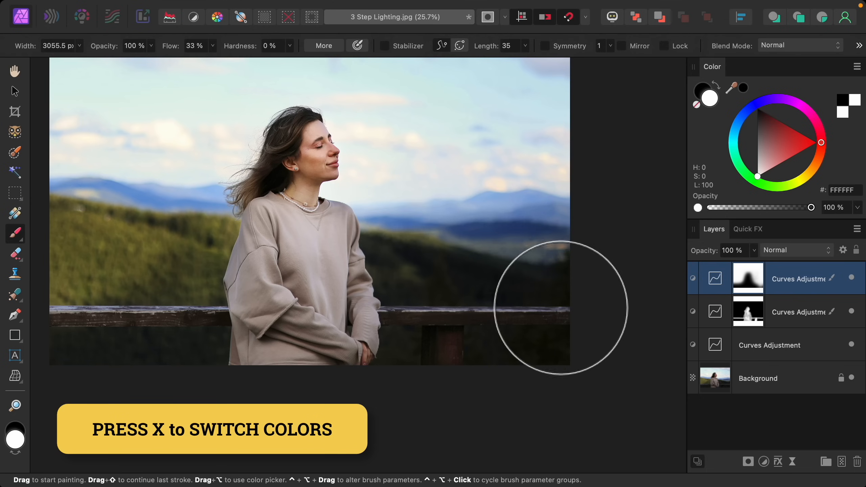
{"action": "key", "text": "x"}
{"action": "key", "text": "bracketleft"}
{"action": "key", "text": "bracketleft"}
{"action": "key", "text": "bracketleft"}
{"action": "key", "text": "bracketleft"}
{"action": "key", "text": "bracketleft"}
{"action": "key", "text": "bracketleft"}
{"action": "key", "text": "bracketleft"}
{"action": "key", "text": "bracketleft"}
{"action": "key", "text": "bracketleft"}
{"action": "key", "text": "bracketleft"}
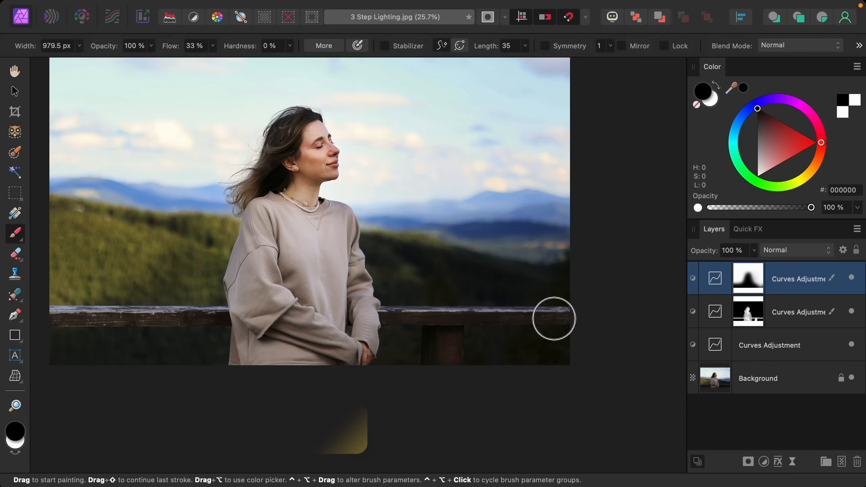
{"action": "mouse_move", "coordinate": [575, 325]}
{"action": "left_mouse_down"}
{"action": "mouse_move", "coordinate": [375, 323]}
{"action": "mouse_move", "coordinate": [526, 331]}
{"action": "mouse_move", "coordinate": [580, 319]}
{"action": "mouse_move", "coordinate": [436, 327]}
{"action": "mouse_move", "coordinate": [450, 336]}
{"action": "mouse_move", "coordinate": [466, 372]}
{"action": "left_mouse_up"}
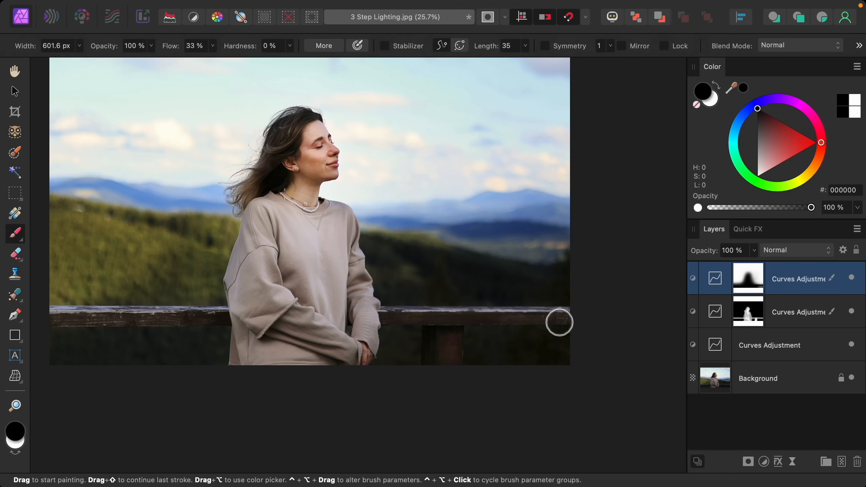
Toggle the darkening Curves layer's visibility to compare the edge darkening
{"action": "scroll", "coordinate": [581, 322], "scroll_direction": "left", "scroll_amount": 4}
{"action": "scroll", "coordinate": [581, 322], "scroll_direction": "up", "scroll_amount": 3}
{"action": "scroll", "coordinate": [582, 322], "scroll_direction": "up", "scroll_amount": 2}
{"action": "scroll", "coordinate": [582, 322], "scroll_direction": "right", "scroll_amount": 2}
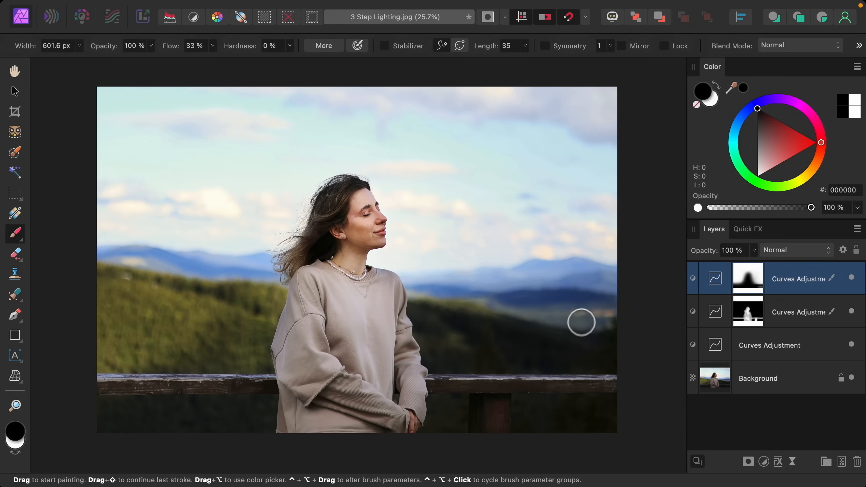
{"action": "left_click", "coordinate": [852, 278]}
{"action": "left_click", "coordinate": [852, 278]}
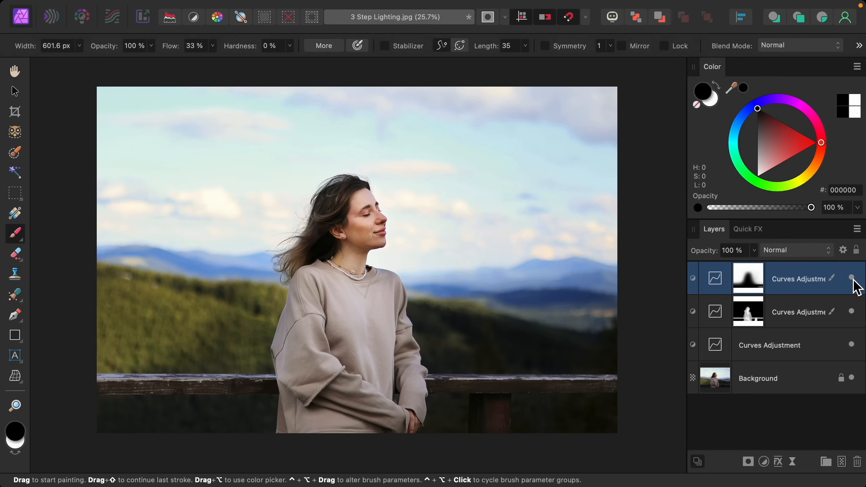
{"action": "left_click", "coordinate": [852, 278]}
{"action": "left_click", "coordinate": [853, 279]}
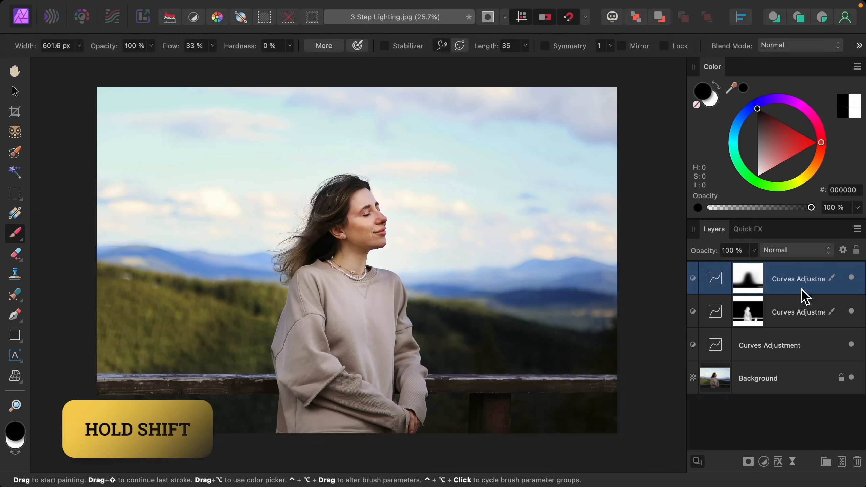
Select all three Curves layers and toggle their visibility together to compare before and after
{"action": "left_click", "coordinate": [788, 349], "text": "shift"}
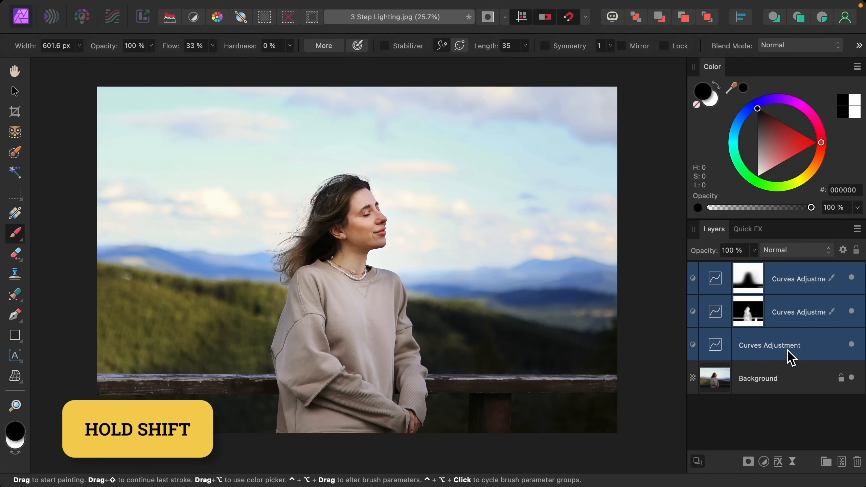
{"action": "left_click", "coordinate": [852, 346]}
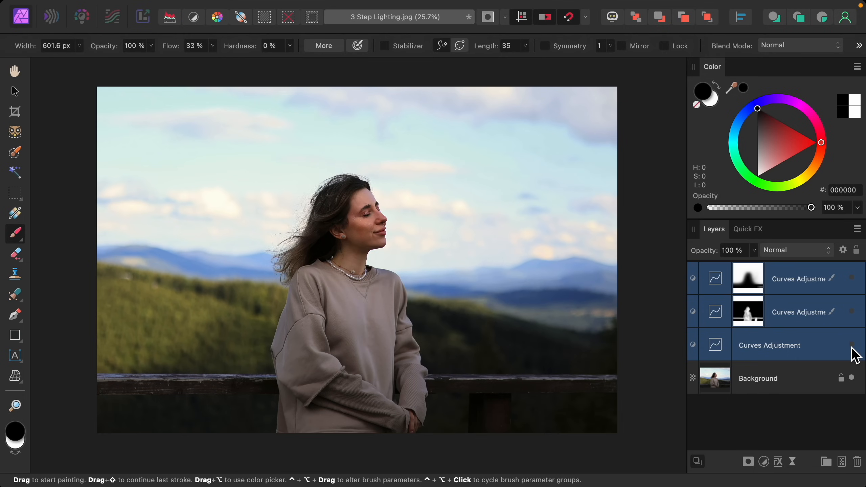
{"action": "left_click", "coordinate": [852, 345]}
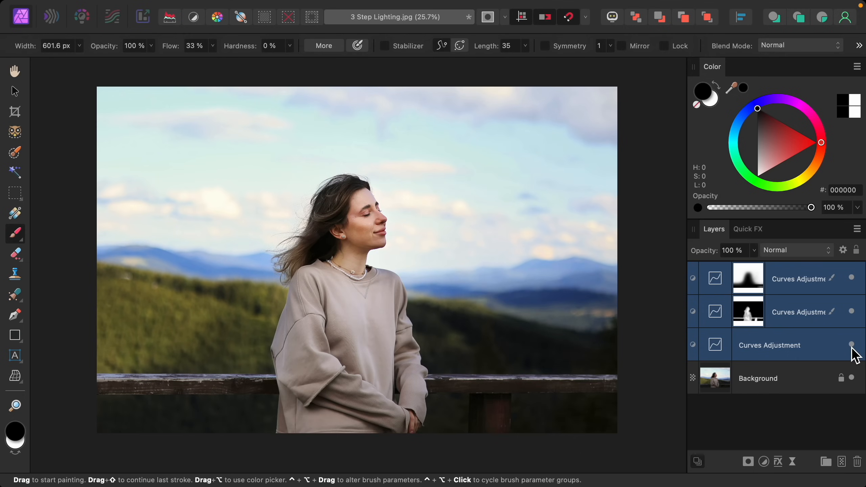
{"action": "left_click", "coordinate": [852, 346]}
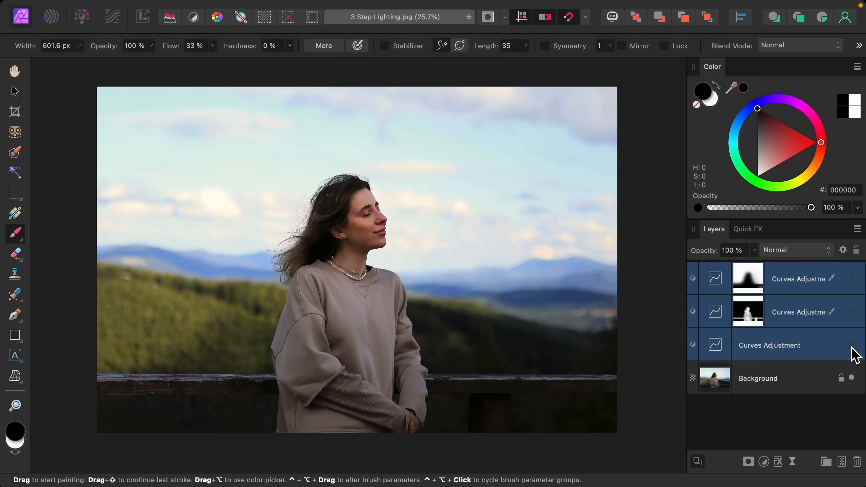
{"action": "left_click", "coordinate": [852, 345]}
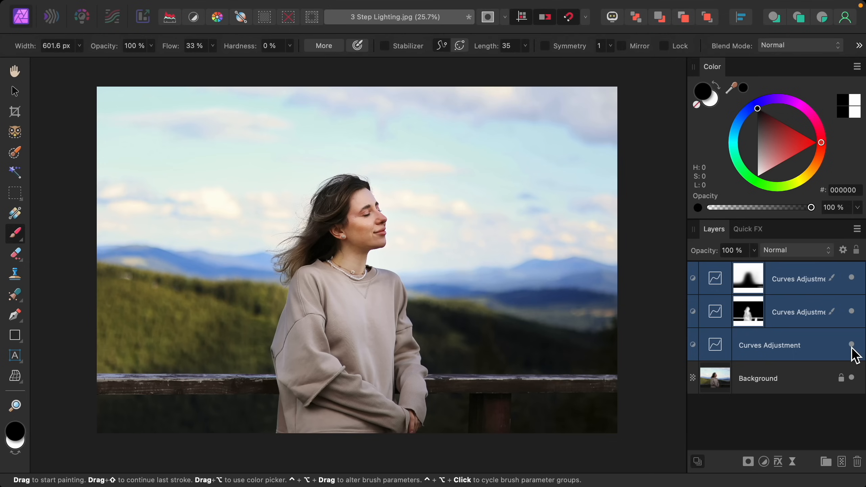